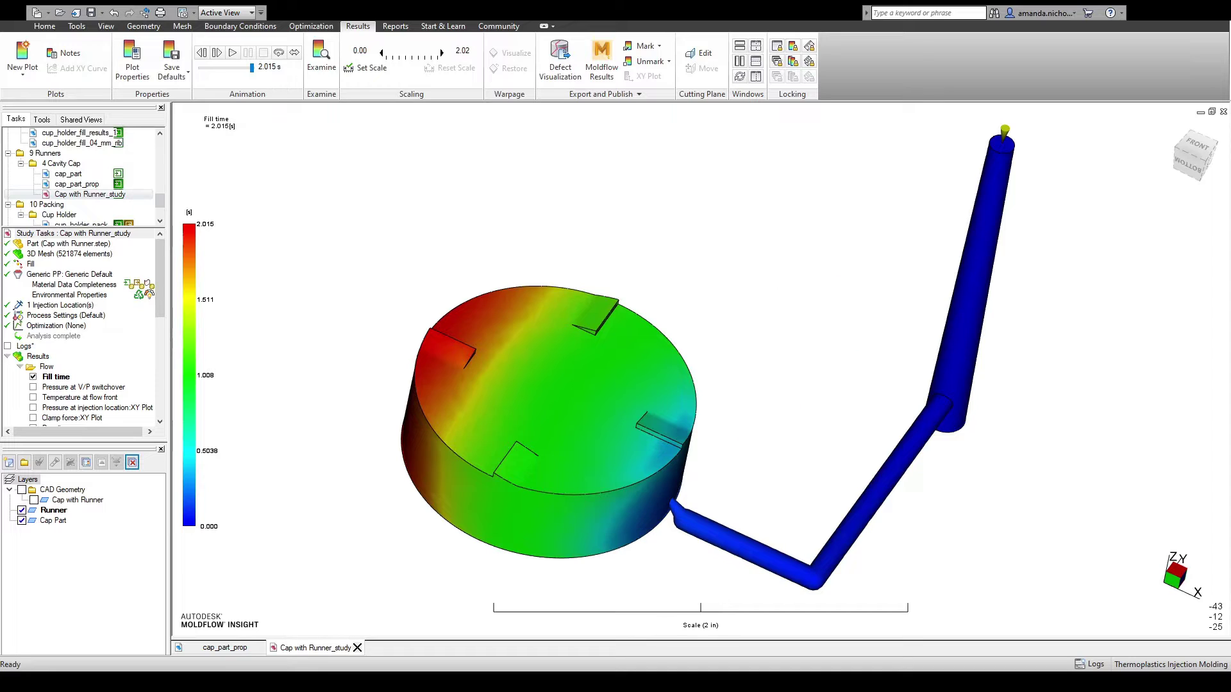
# Step: Replay the Thick to Thin fill-time animation until the cap is completely filled at 1.447 s
pyautogui.click(233, 54)
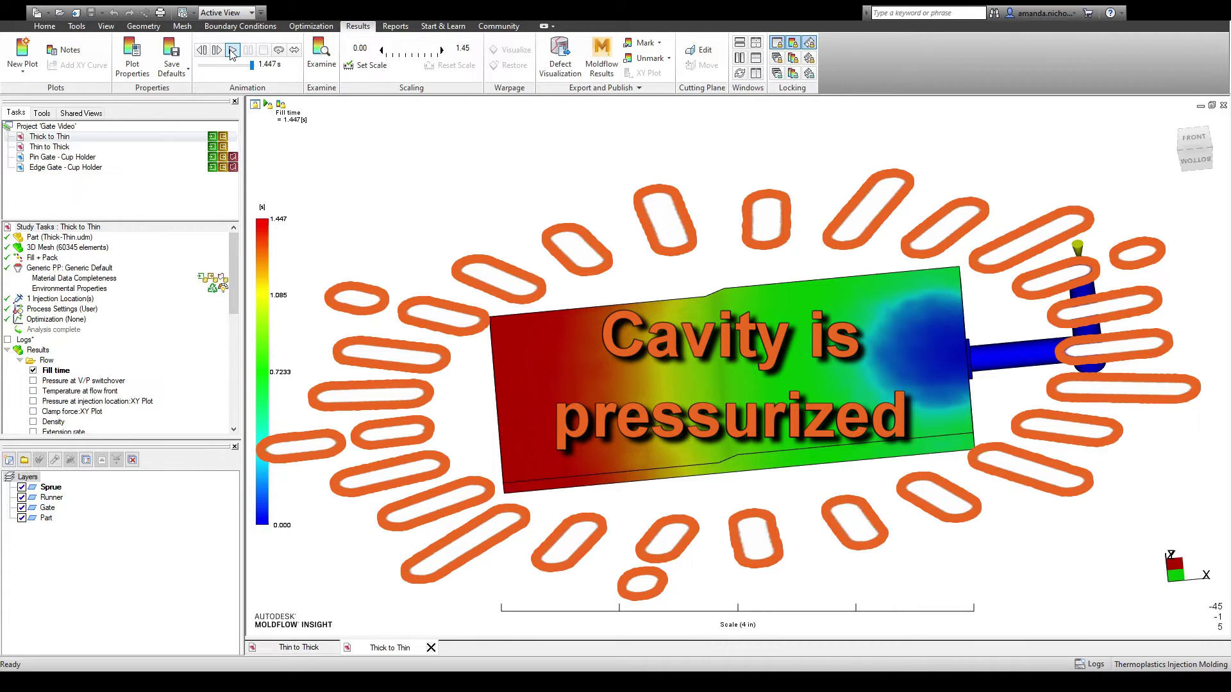
# Step: Check Temperature and play its animation in Thick to Thin, then in the Thin to Thick study
pyautogui.moveTo(233, 280); pyautogui.dragTo(232, 353)
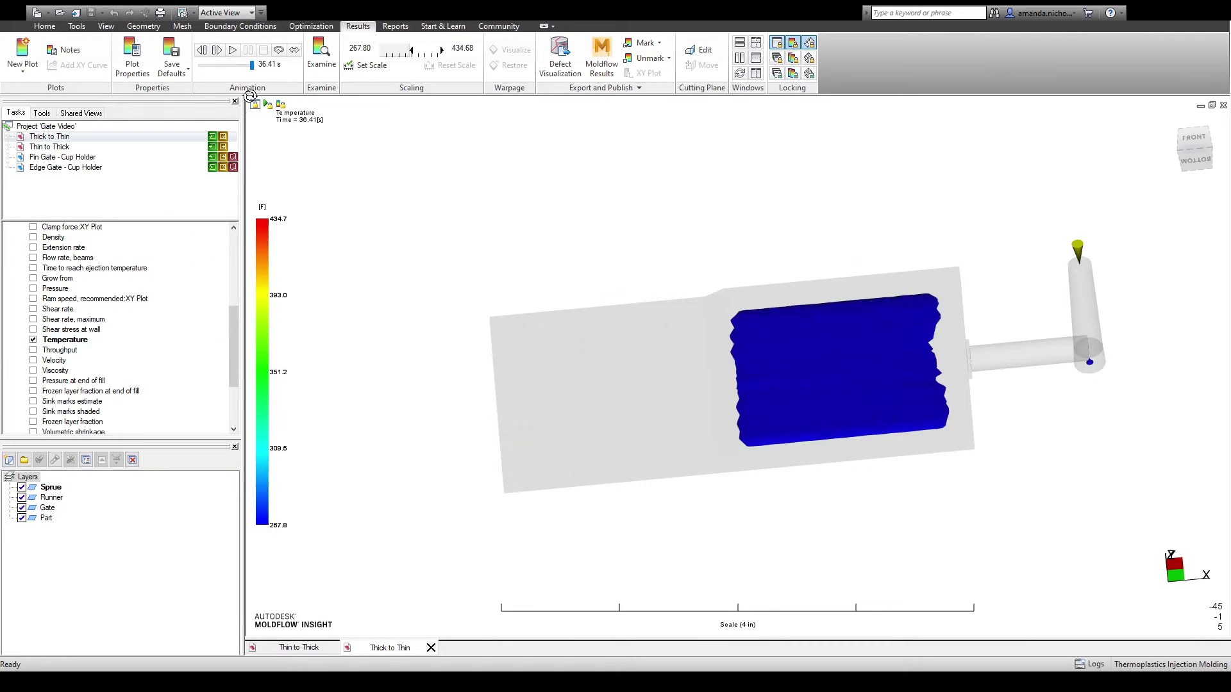
pyautogui.click(235, 50)
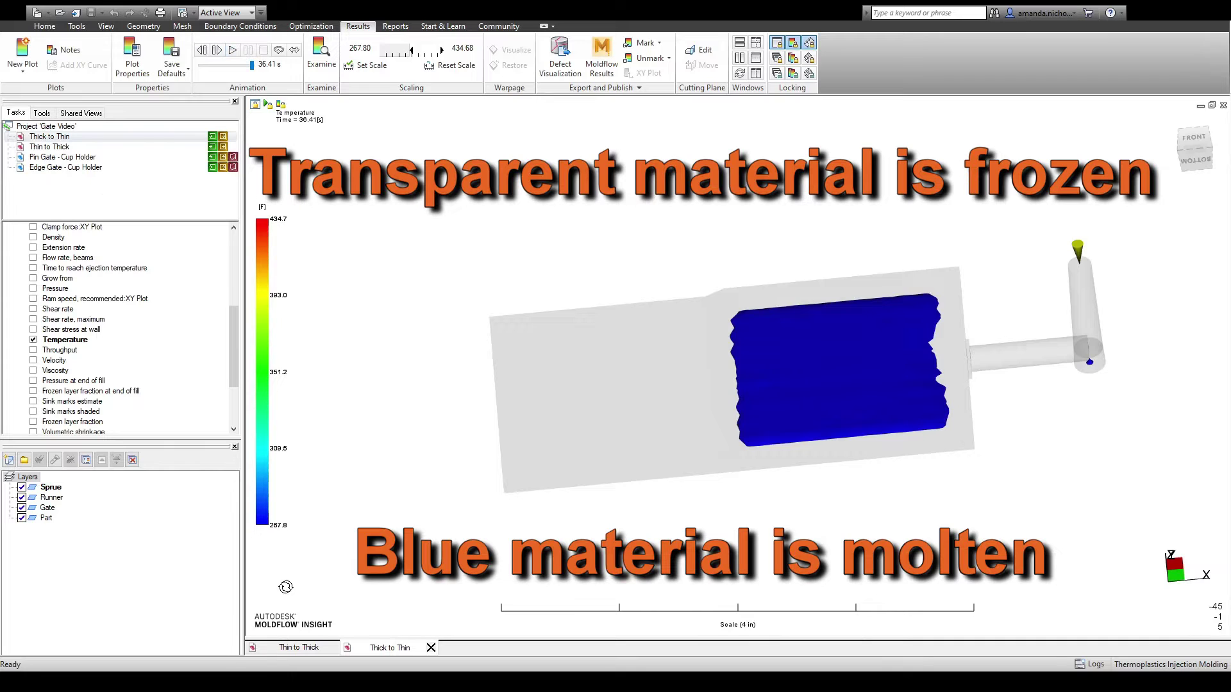
pyautogui.click(296, 649)
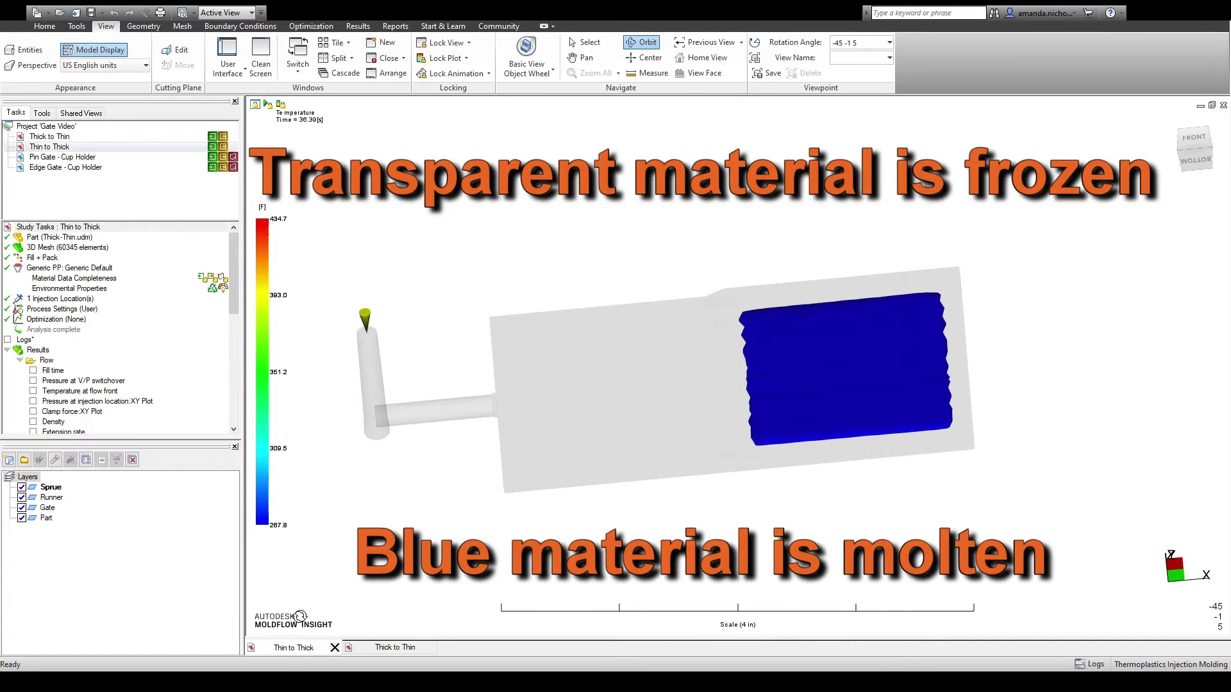
pyautogui.click(357, 26)
pyautogui.click(239, 52)
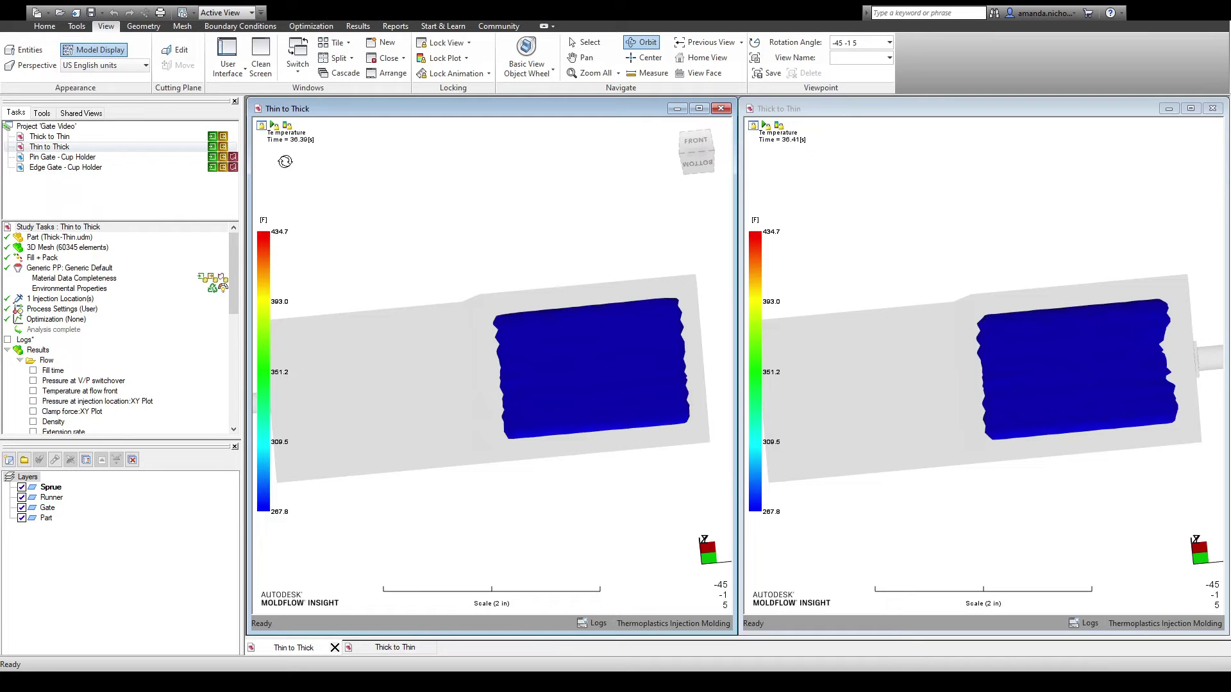
pyautogui.scroll(1, 233, 318)
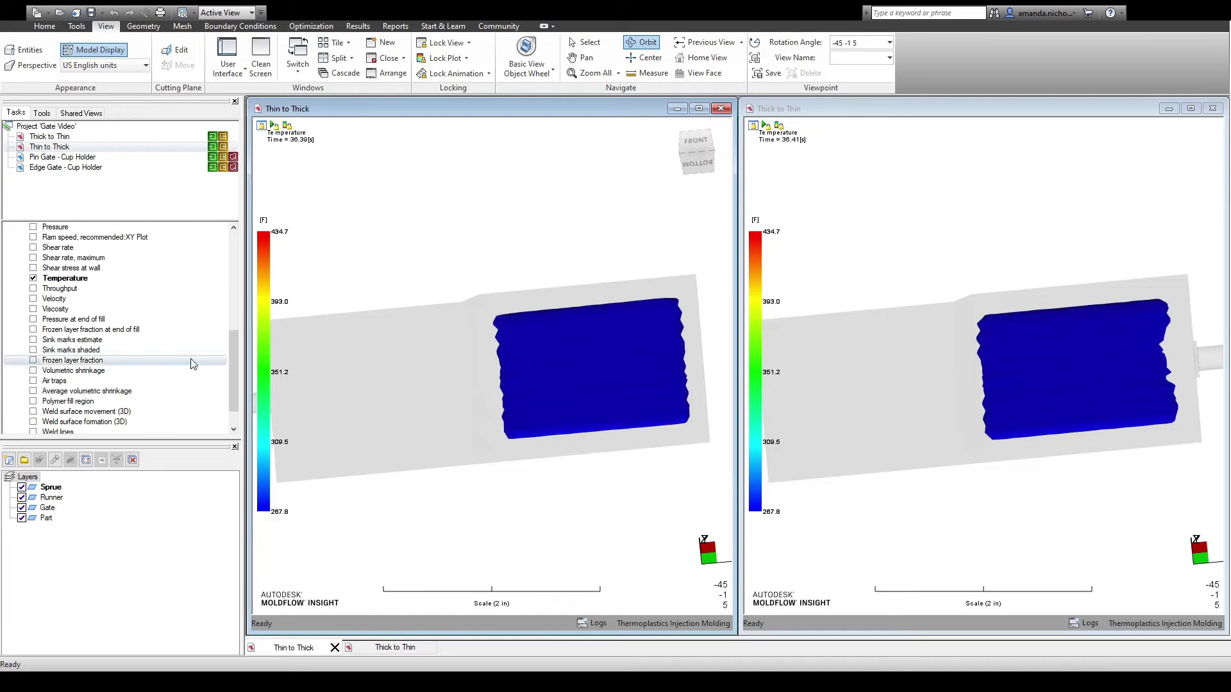
# Step: Show average volumetric shrinkage, Pressure at V/P switchover, then the Clamp force XY plot for both studies
pyautogui.click(34, 391)
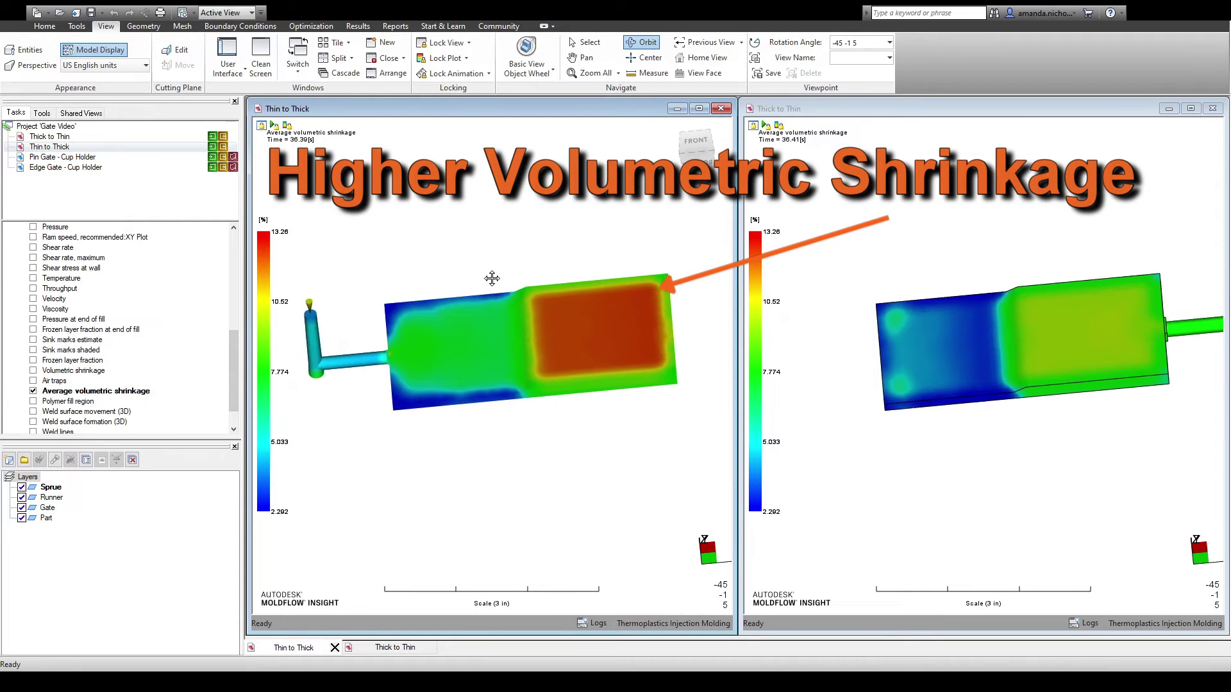
pyautogui.moveTo(232, 371); pyautogui.dragTo(235, 287)
pyautogui.click(33, 330)
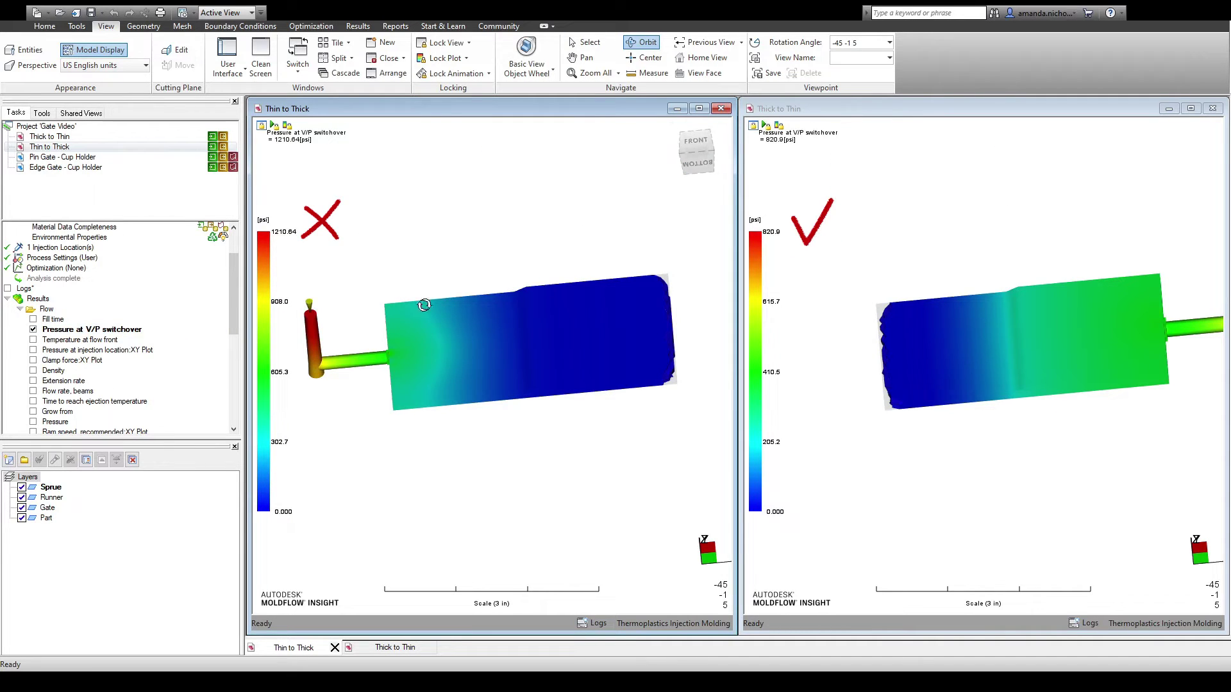
pyautogui.click(33, 361)
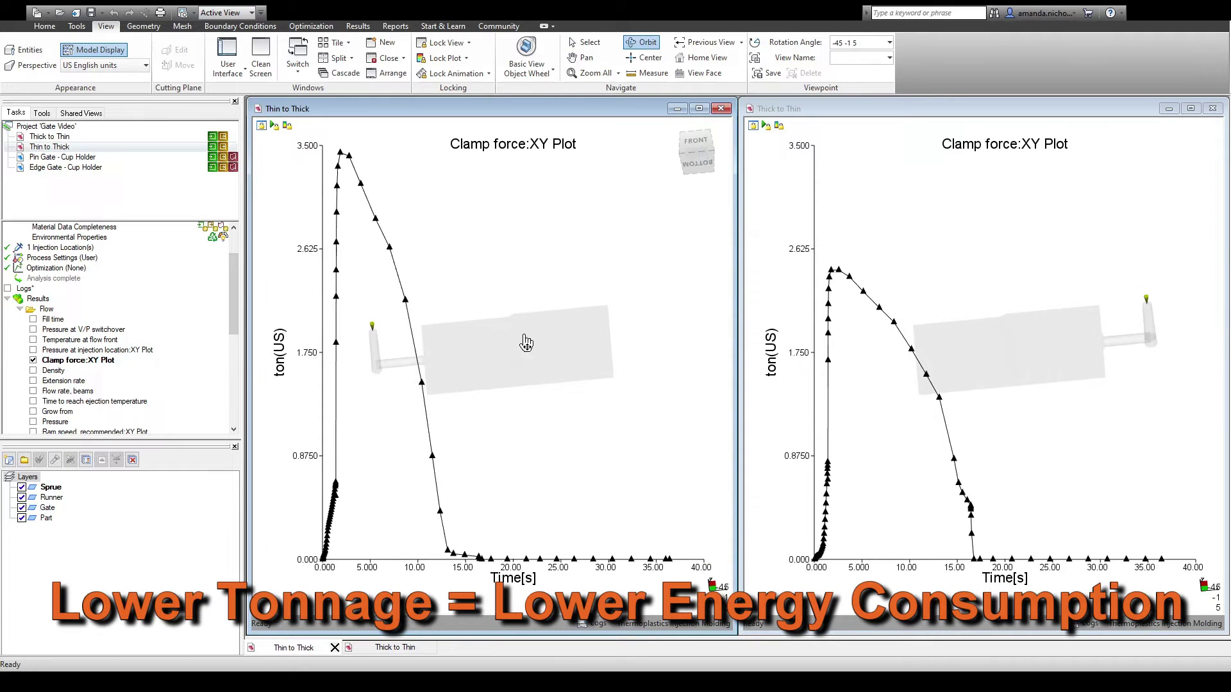
pyautogui.moveTo(526, 344); pyautogui.dragTo(584, 245)
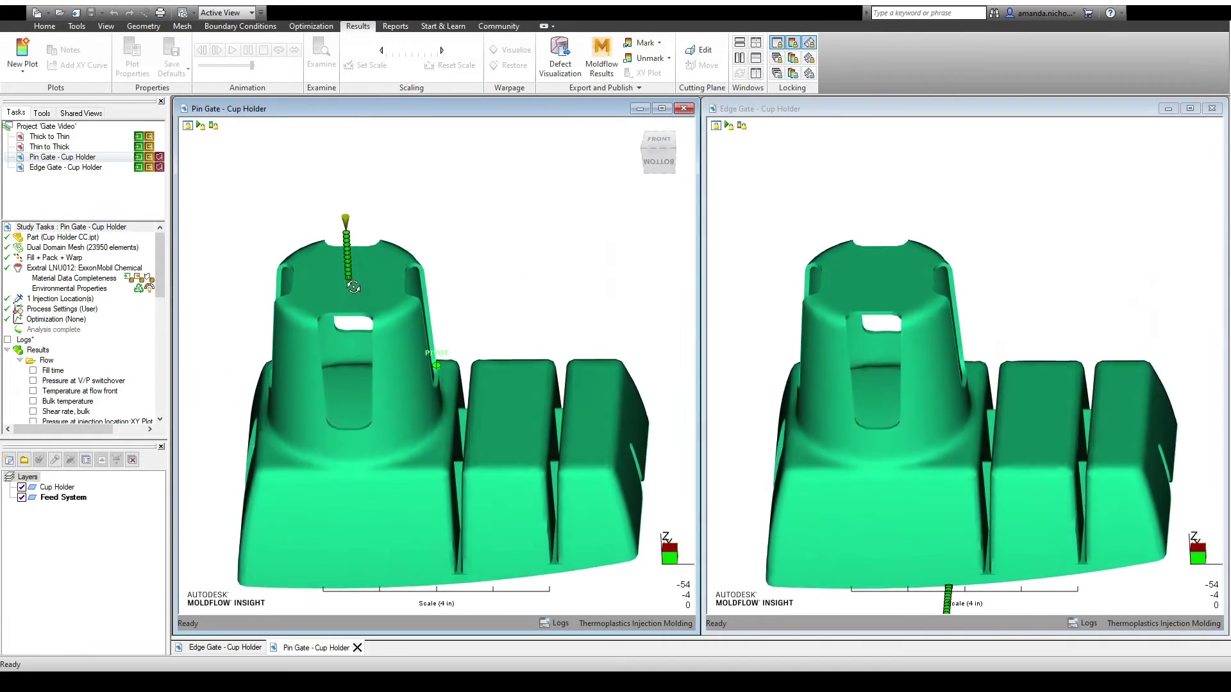
pyautogui.scroll(3, 347, 275)
pyautogui.scroll(-1, 446, 359)
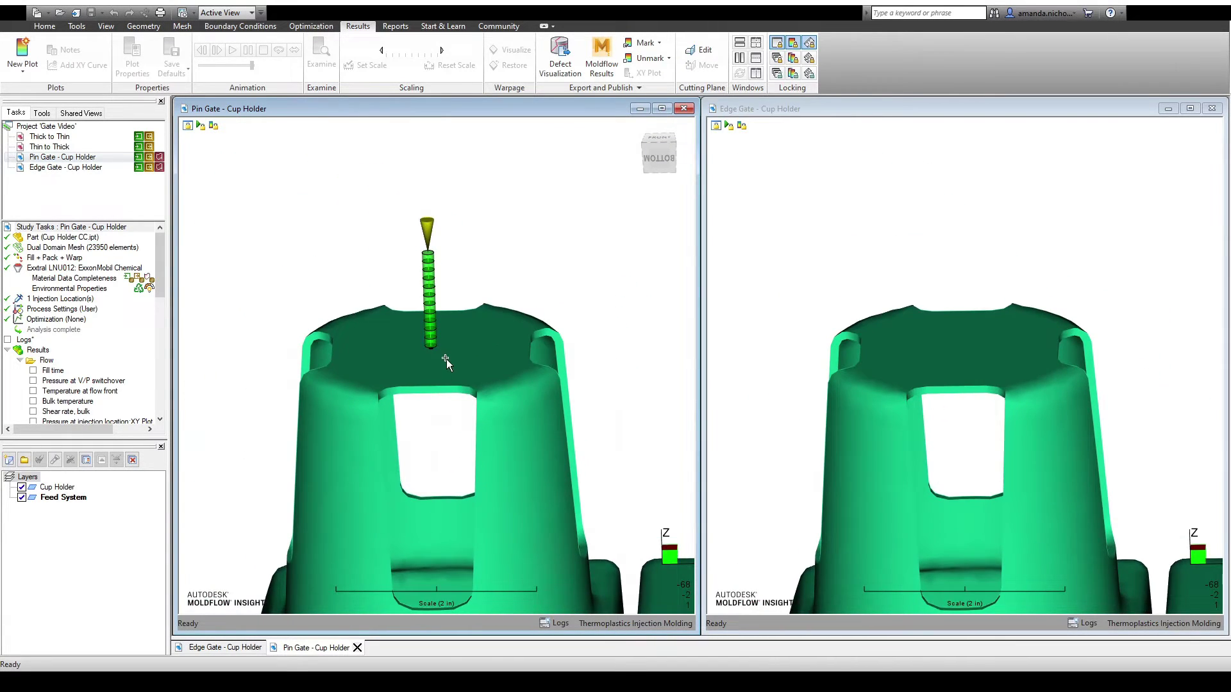
pyautogui.moveTo(446, 359); pyautogui.dragTo(459, 307)
pyautogui.scroll(3, 443, 199)
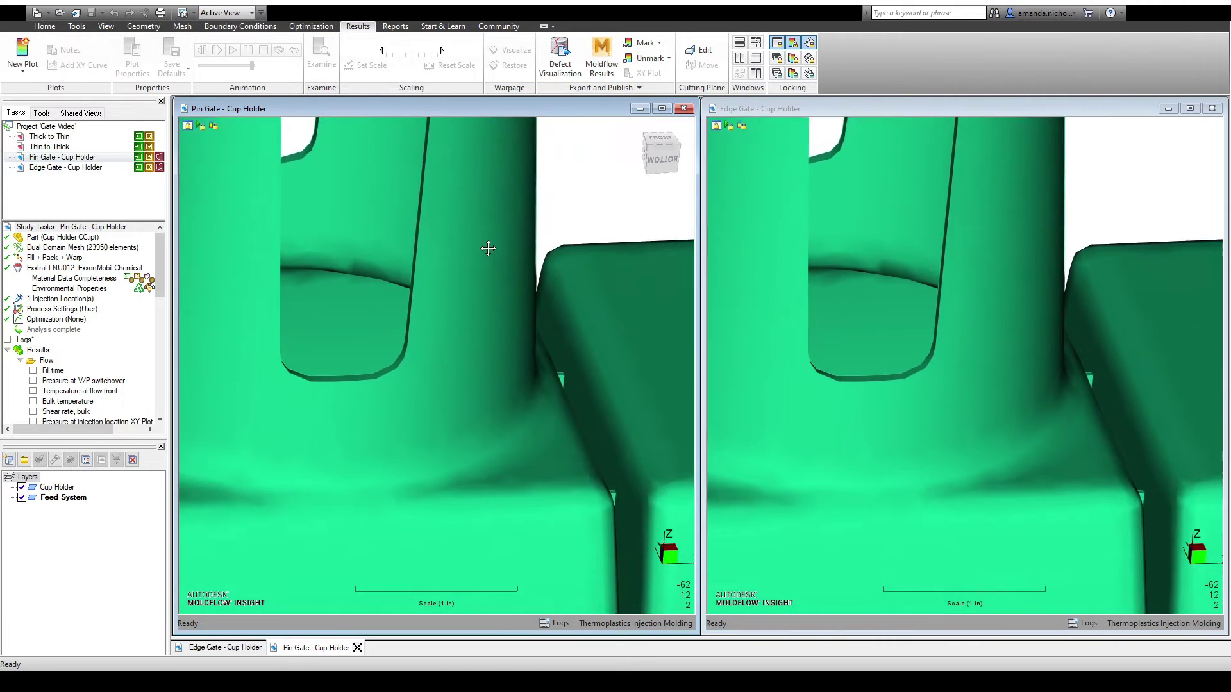
pyautogui.moveTo(488, 249)
pyautogui.mouseDown()
pyautogui.moveTo(516, 305)
pyautogui.moveTo(517, 234)
pyautogui.moveTo(487, 261)
pyautogui.moveTo(493, 283)
pyautogui.moveTo(479, 233)
pyautogui.mouseUp()
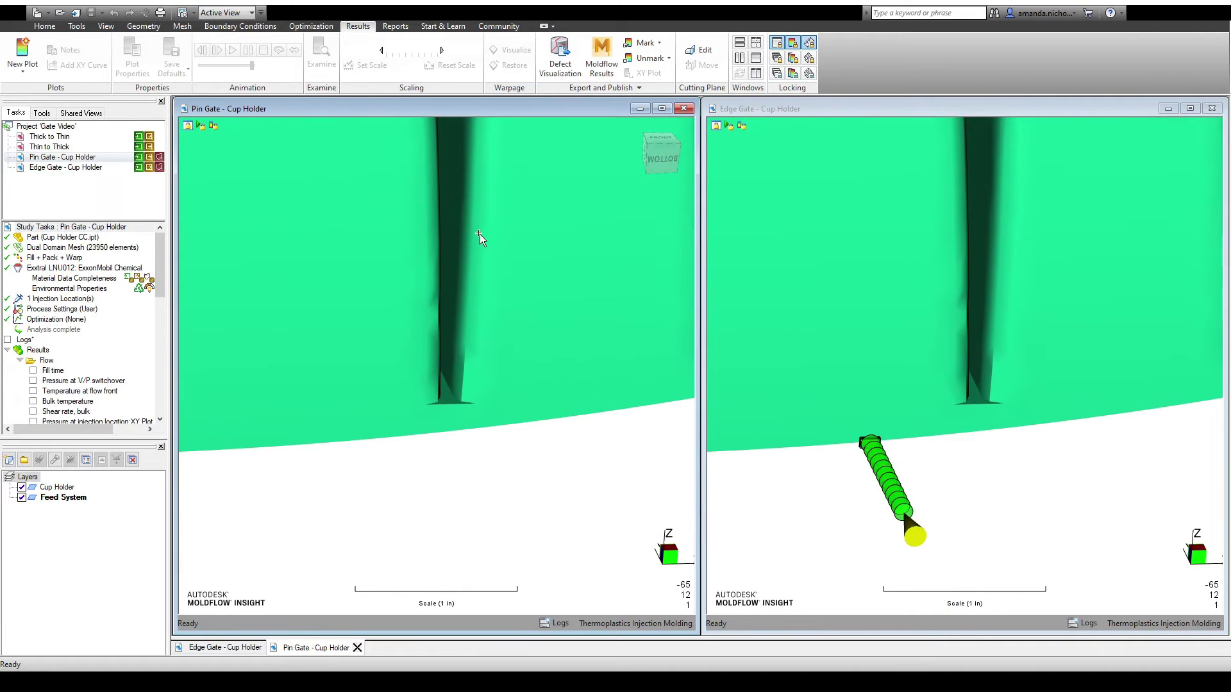
pyautogui.press('f')
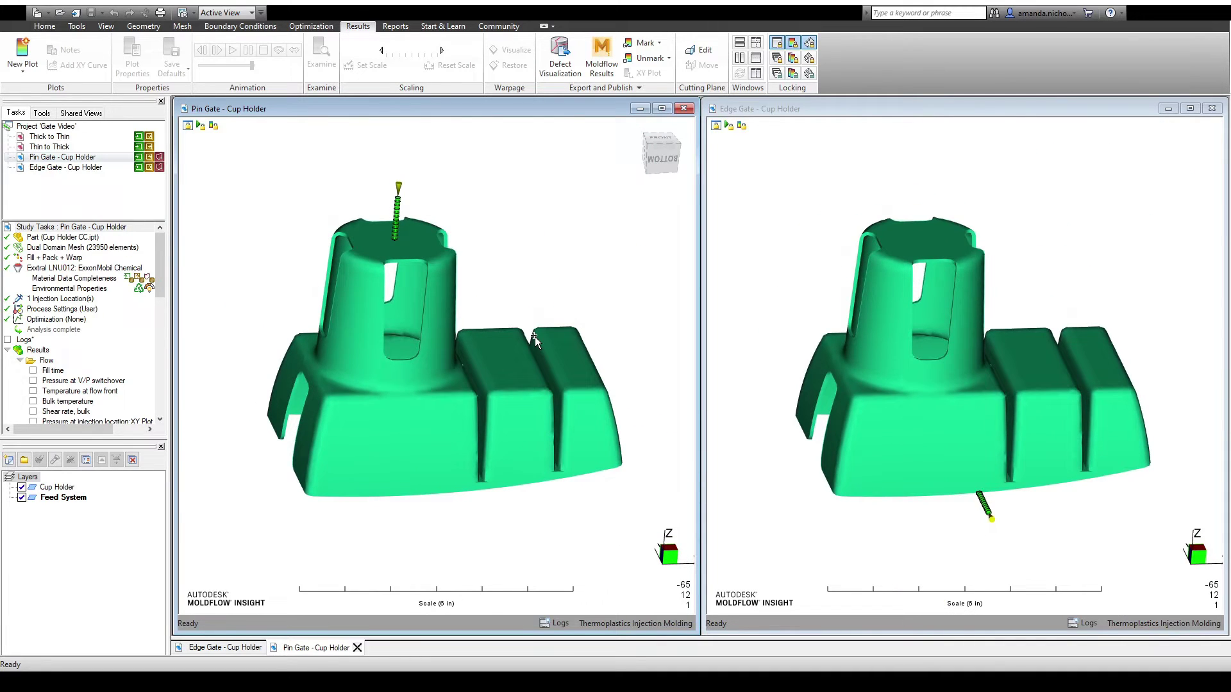
pyautogui.click(33, 371)
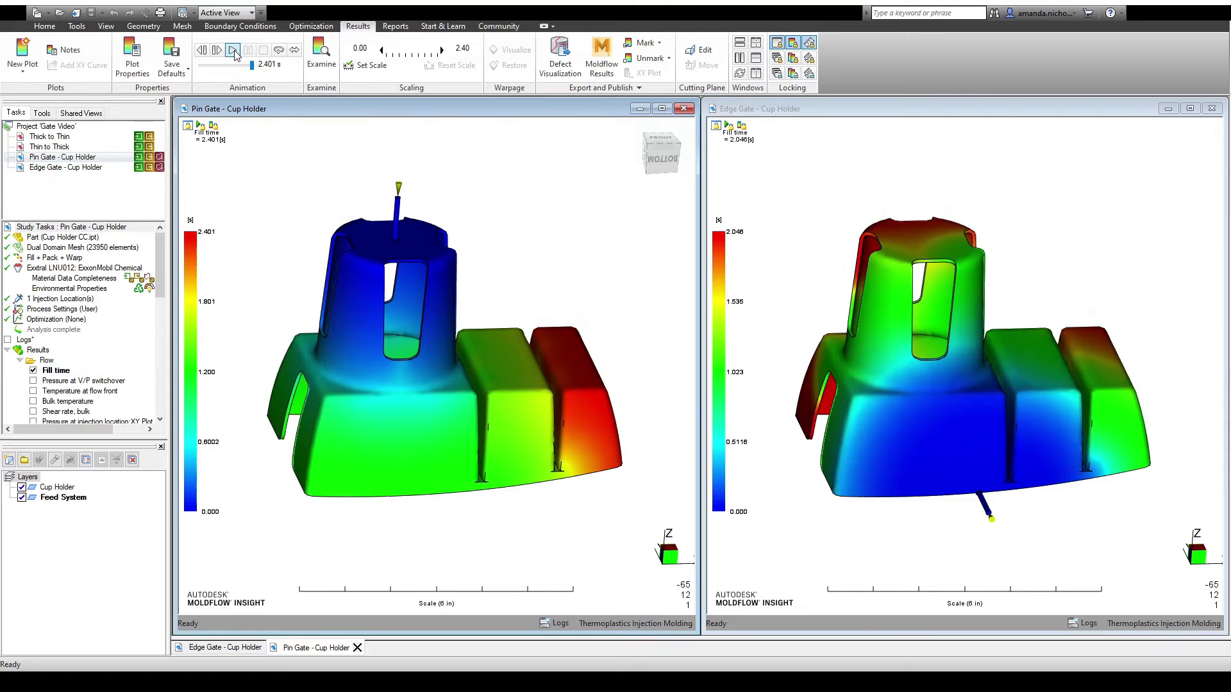
# Step: Play fill time on both cup holders from the back and a tilted 3-D view (2.401 s vs 2.046 s)
pyautogui.click(232, 50)
pyautogui.moveTo(413, 295); pyautogui.dragTo(465, 184)
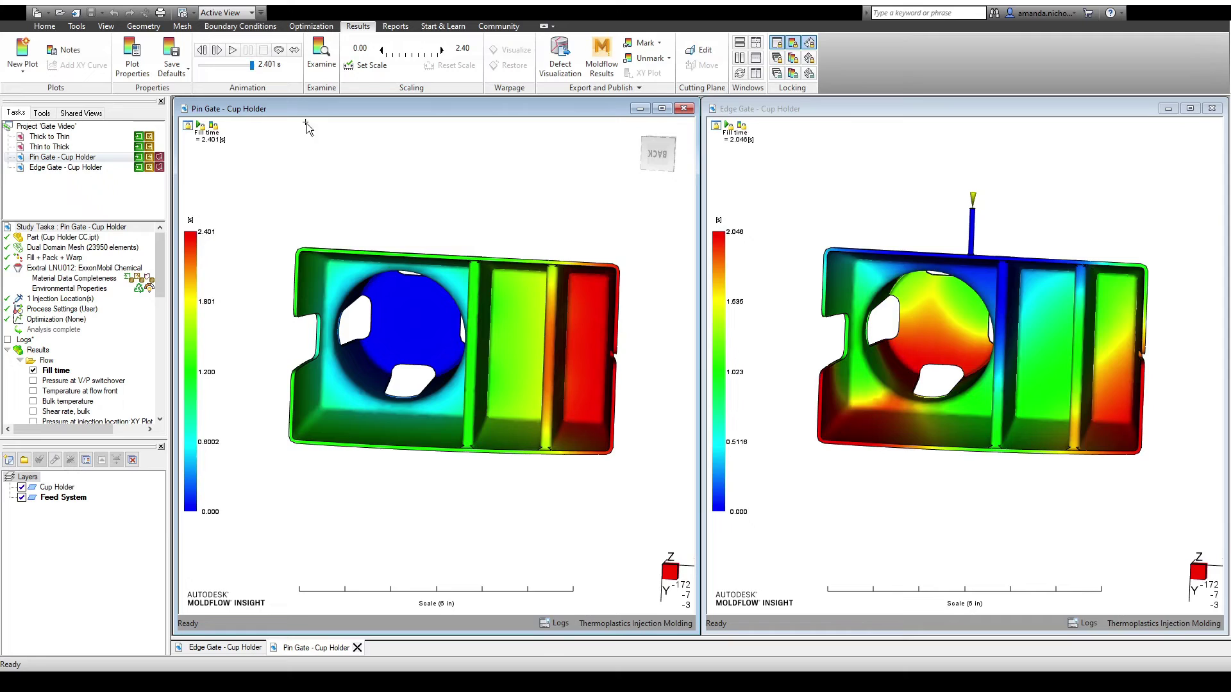
pyautogui.click(233, 52)
pyautogui.moveTo(385, 209)
pyautogui.mouseDown()
pyautogui.moveTo(642, 347)
pyautogui.moveTo(653, 341)
pyautogui.moveTo(576, 367)
pyautogui.mouseUp()
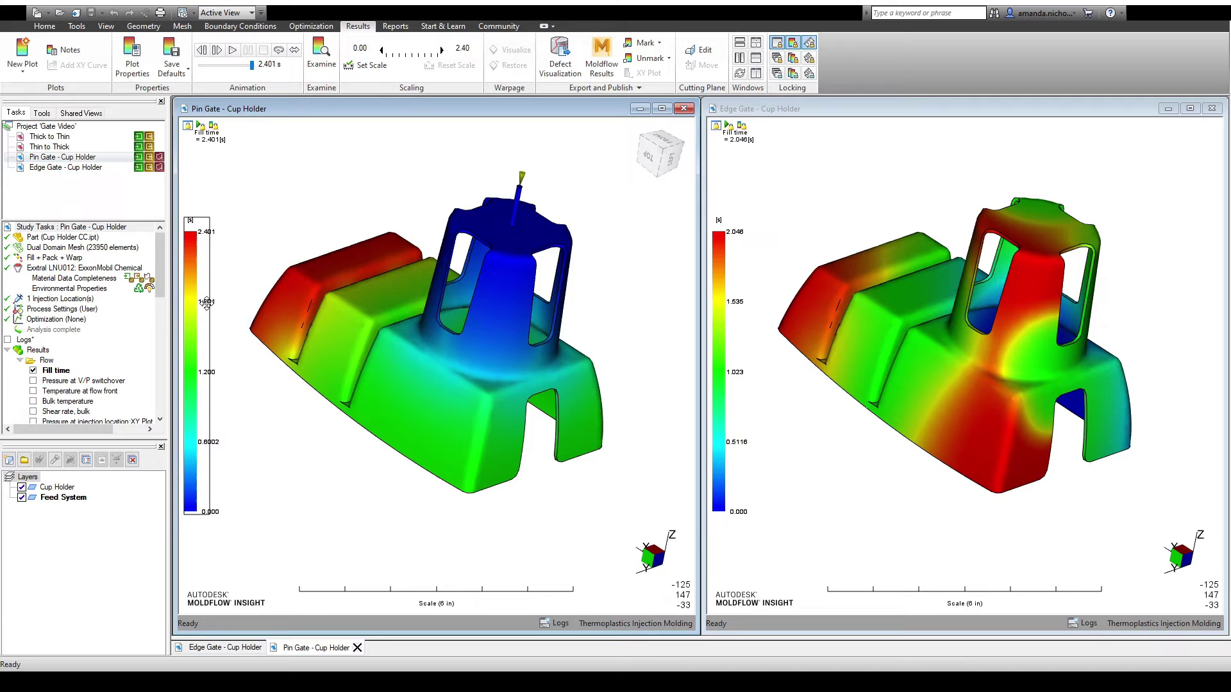
# Step: Show air traps on both the Pin Gate and Edge Gate cup holders
pyautogui.moveTo(156, 282); pyautogui.dragTo(154, 359)
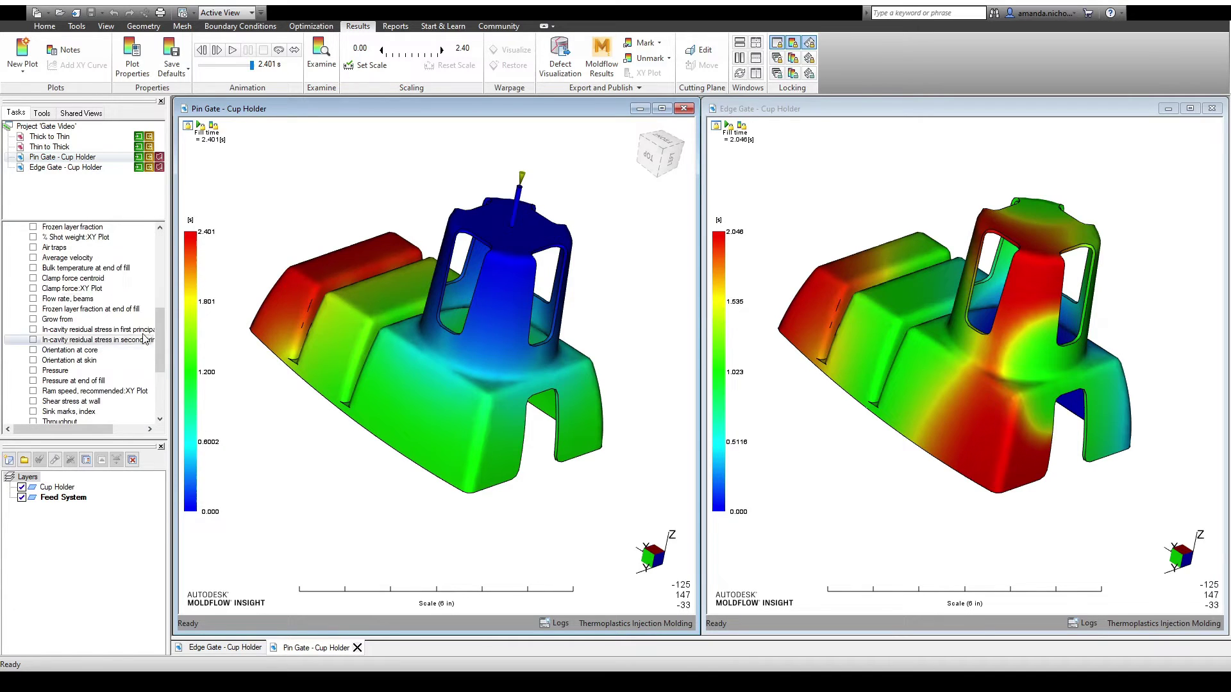
pyautogui.click(33, 248)
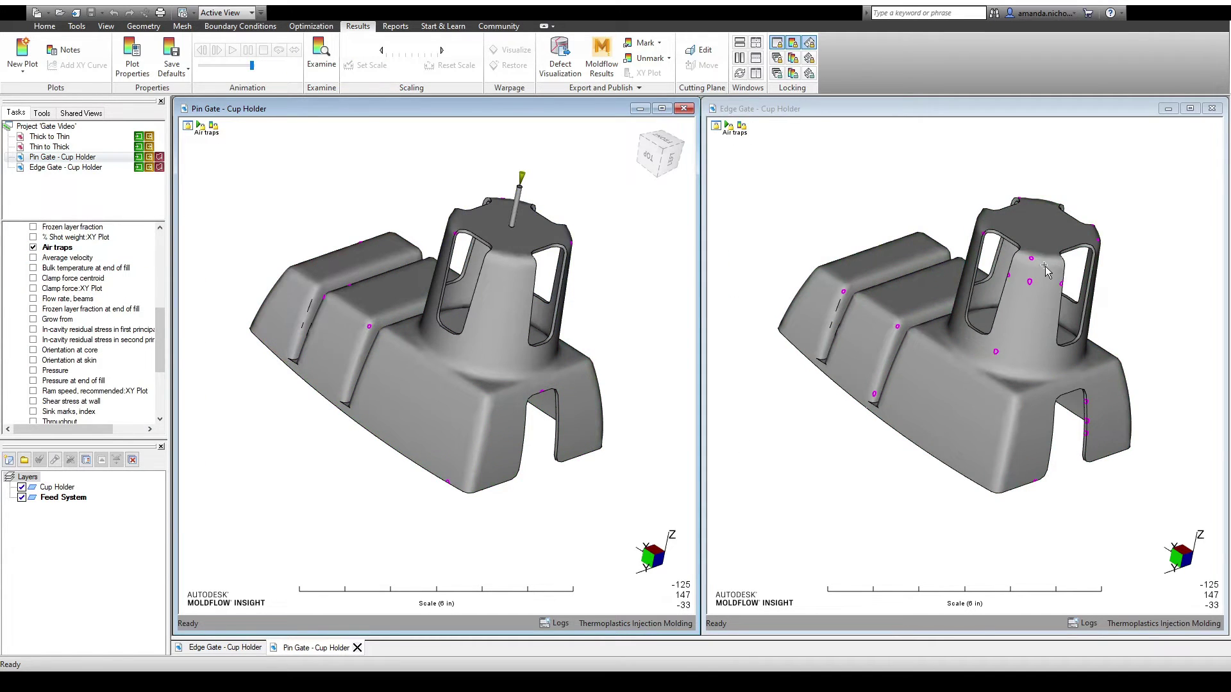
pyautogui.scroll(-3, 128, 359)
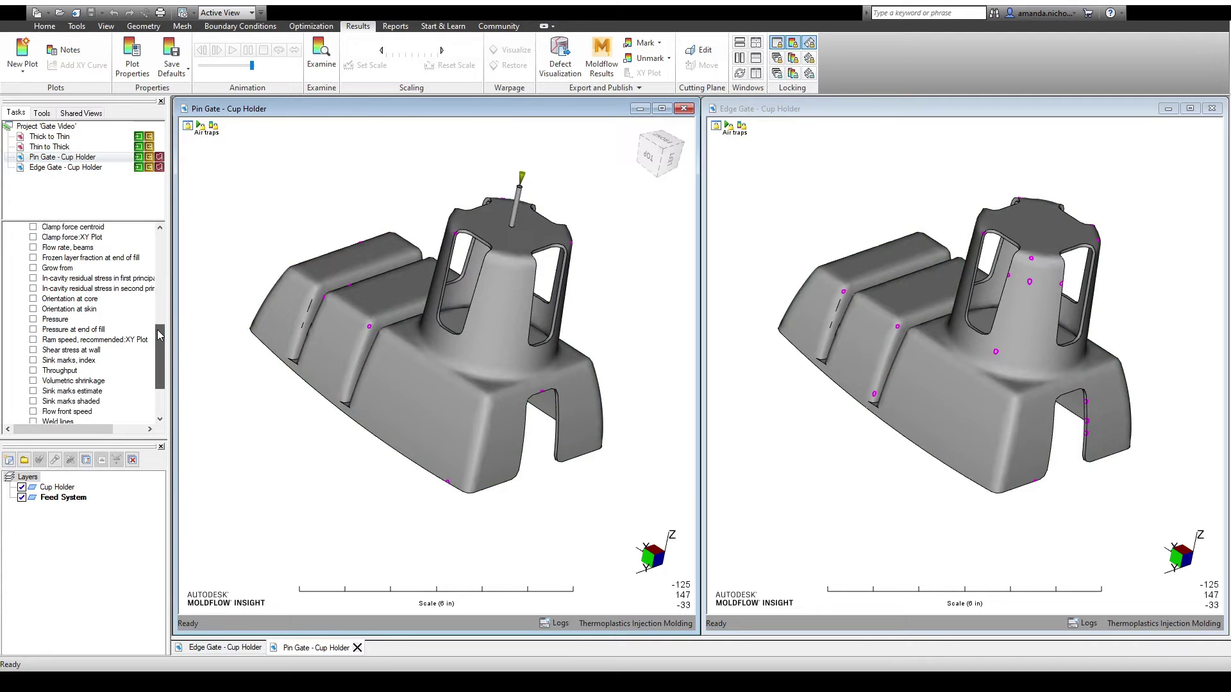
# Step: Inspect weld lines from several angles, then show Pressure at V/P switchover (5597.30 vs 4128.50 psi)
pyautogui.click(33, 392)
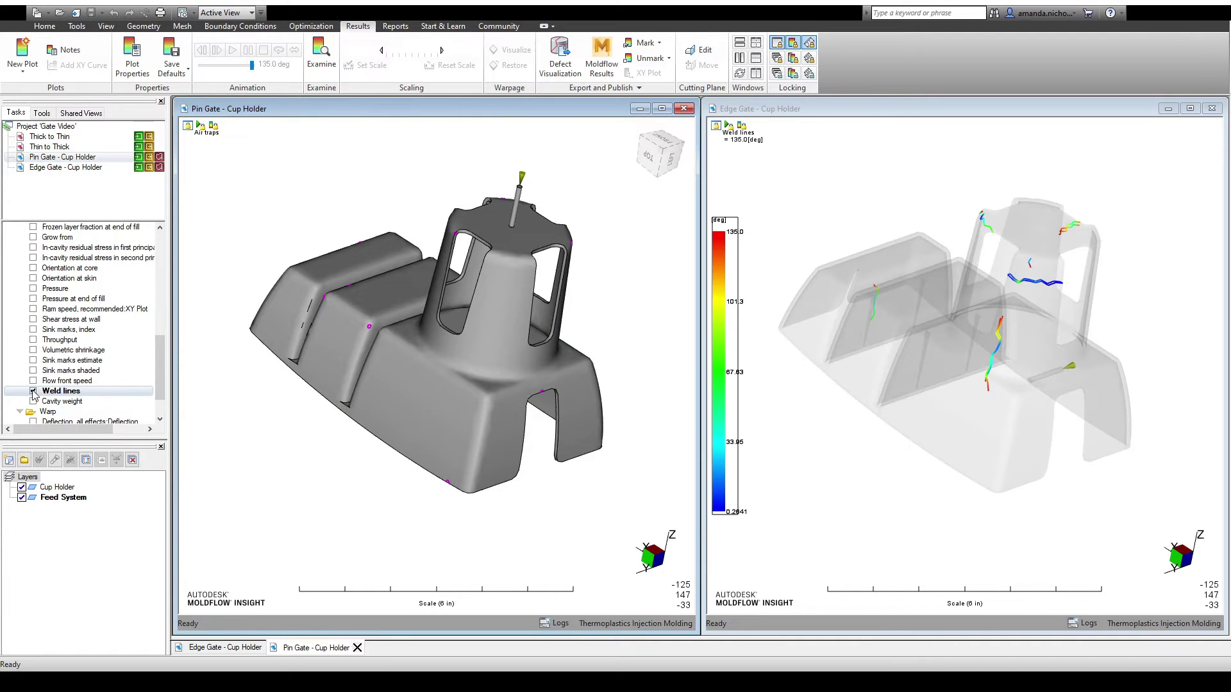
pyautogui.moveTo(396, 421)
pyautogui.mouseDown()
pyautogui.moveTo(497, 415)
pyautogui.moveTo(536, 547)
pyautogui.moveTo(425, 399)
pyautogui.mouseUp()
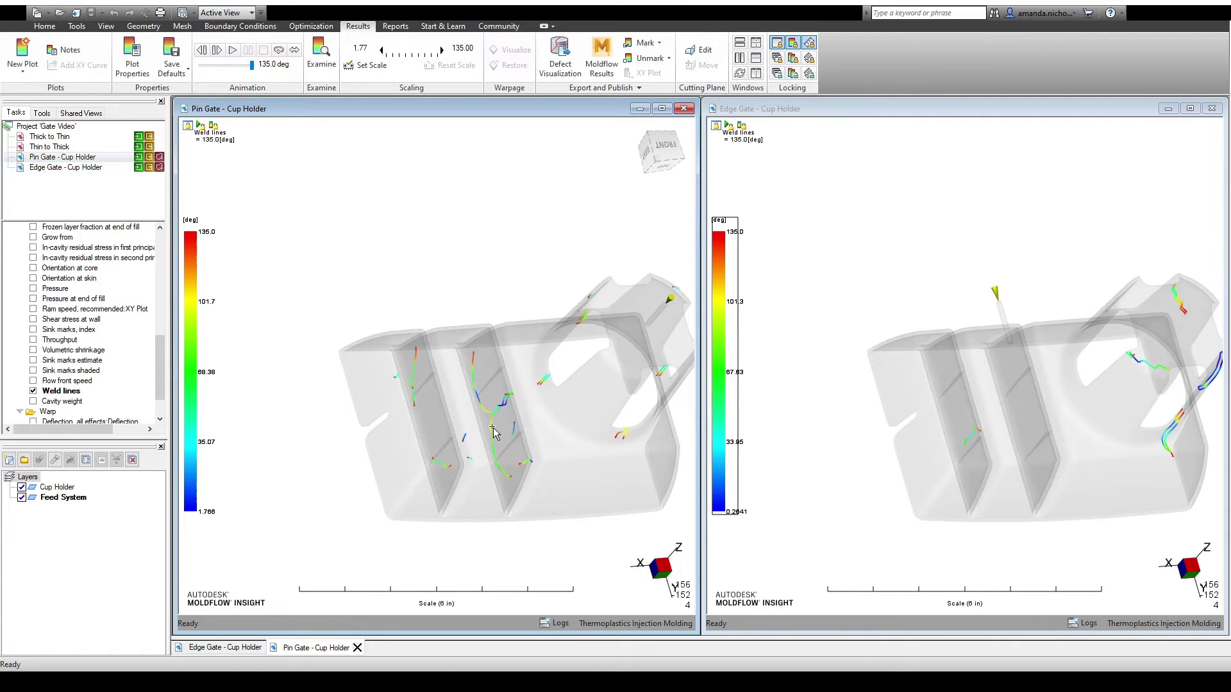
pyautogui.hotkey('ctrl', 'shift', 'b')
pyautogui.moveTo(487, 401)
pyautogui.mouseDown()
pyautogui.moveTo(489, 333)
pyautogui.moveTo(550, 329)
pyautogui.mouseUp()
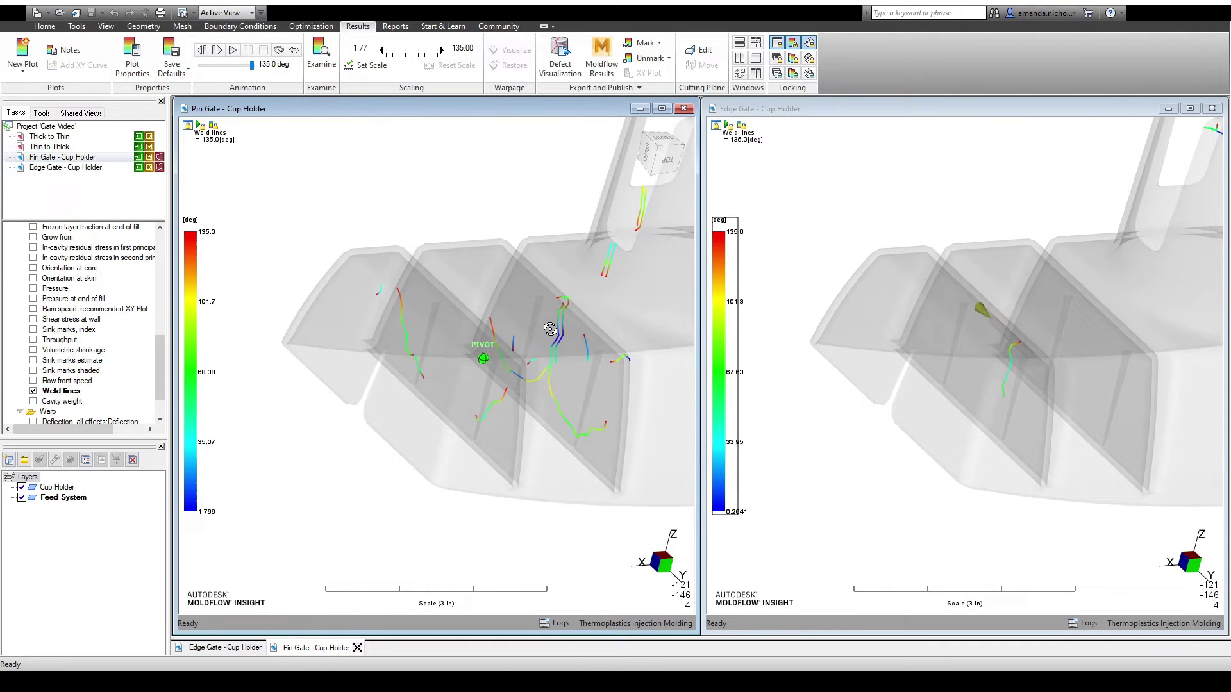
pyautogui.hotkey('ctrl', 'shift', 'r')
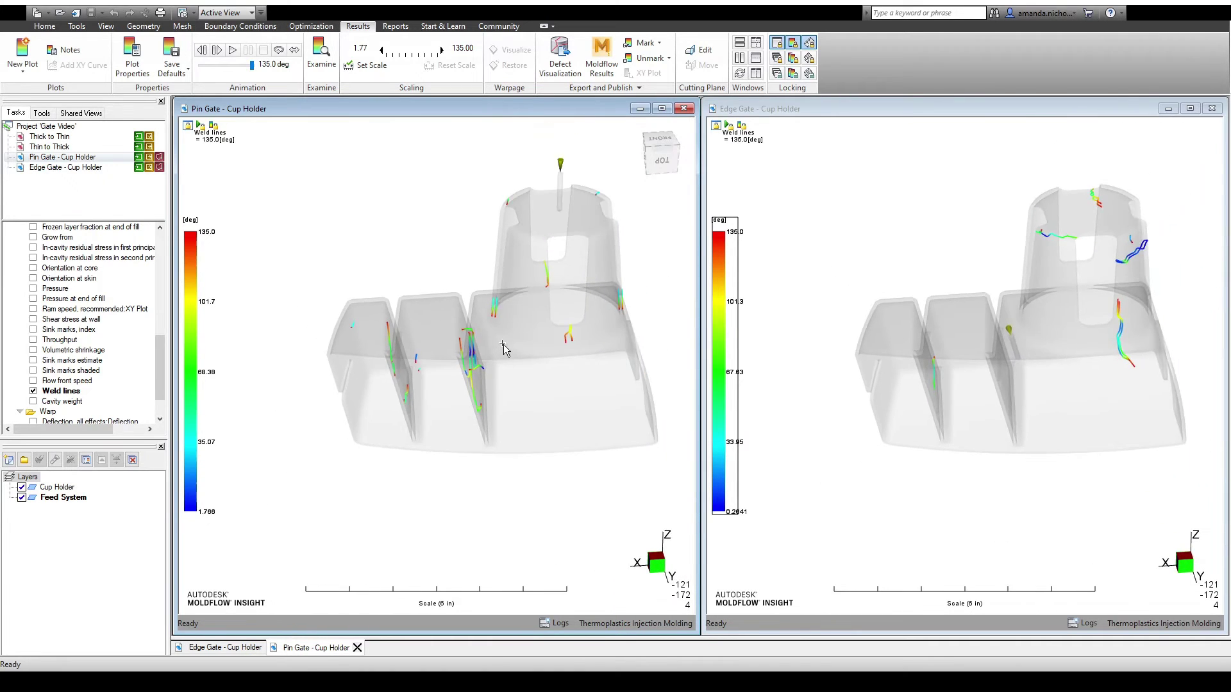
pyautogui.moveTo(499, 349); pyautogui.dragTo(484, 341)
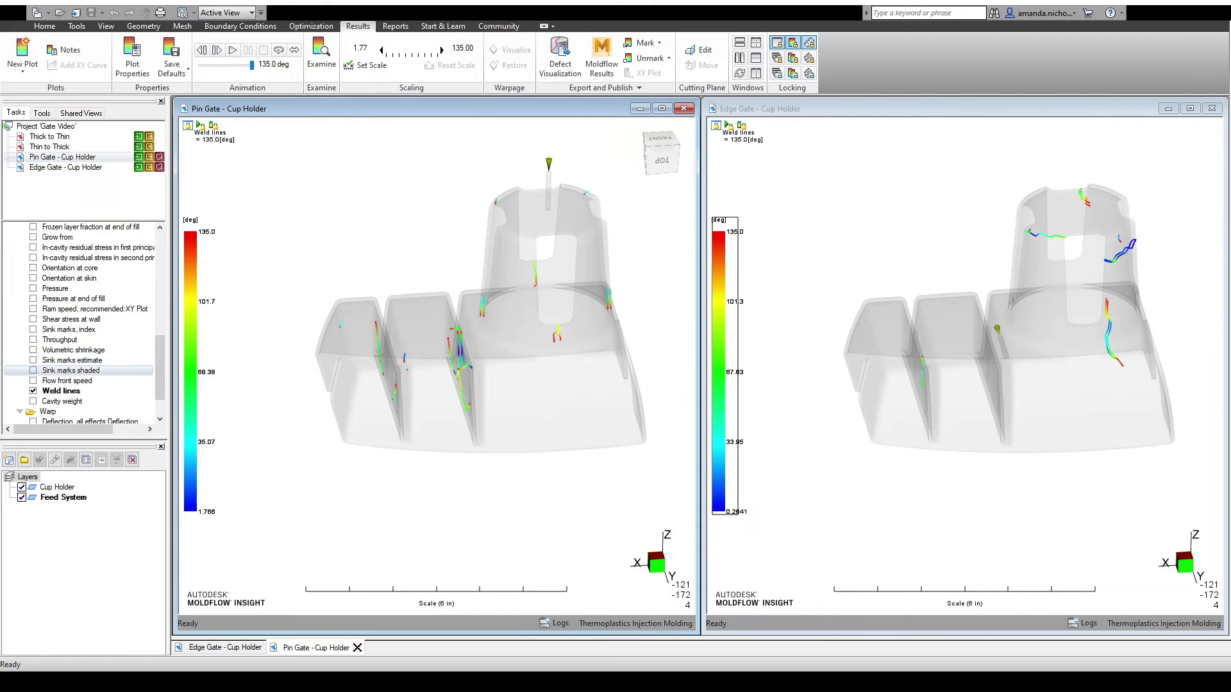
pyautogui.moveTo(162, 367); pyautogui.dragTo(164, 273)
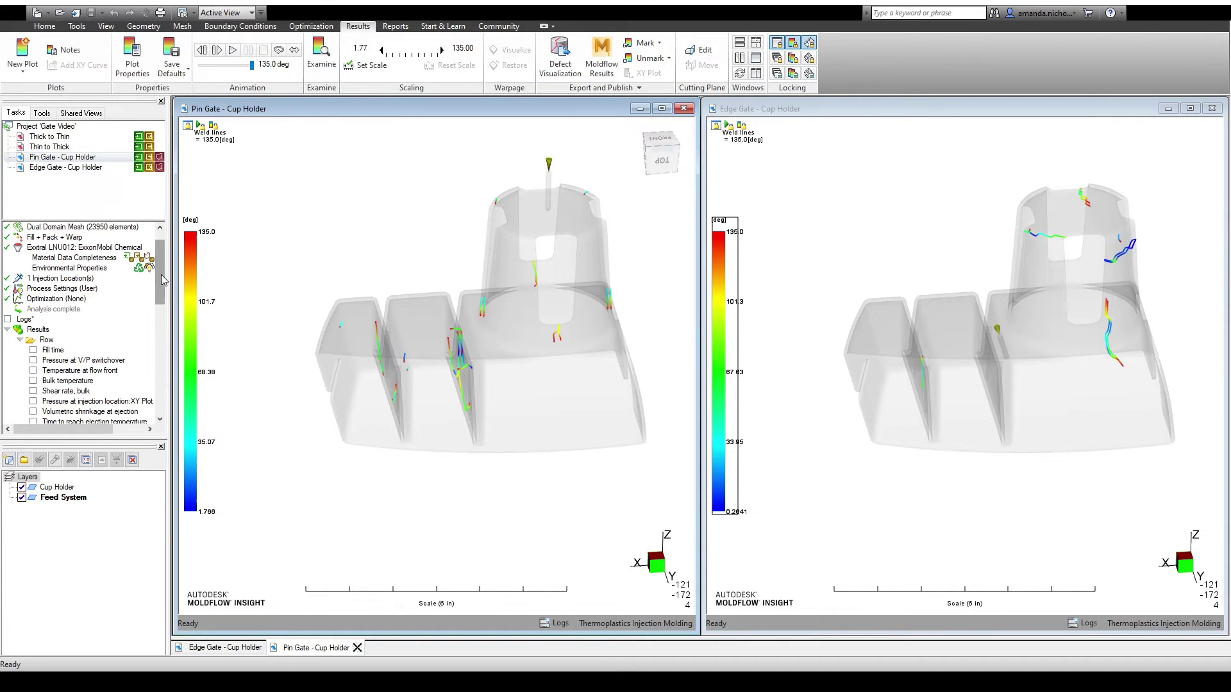
pyautogui.click(33, 361)
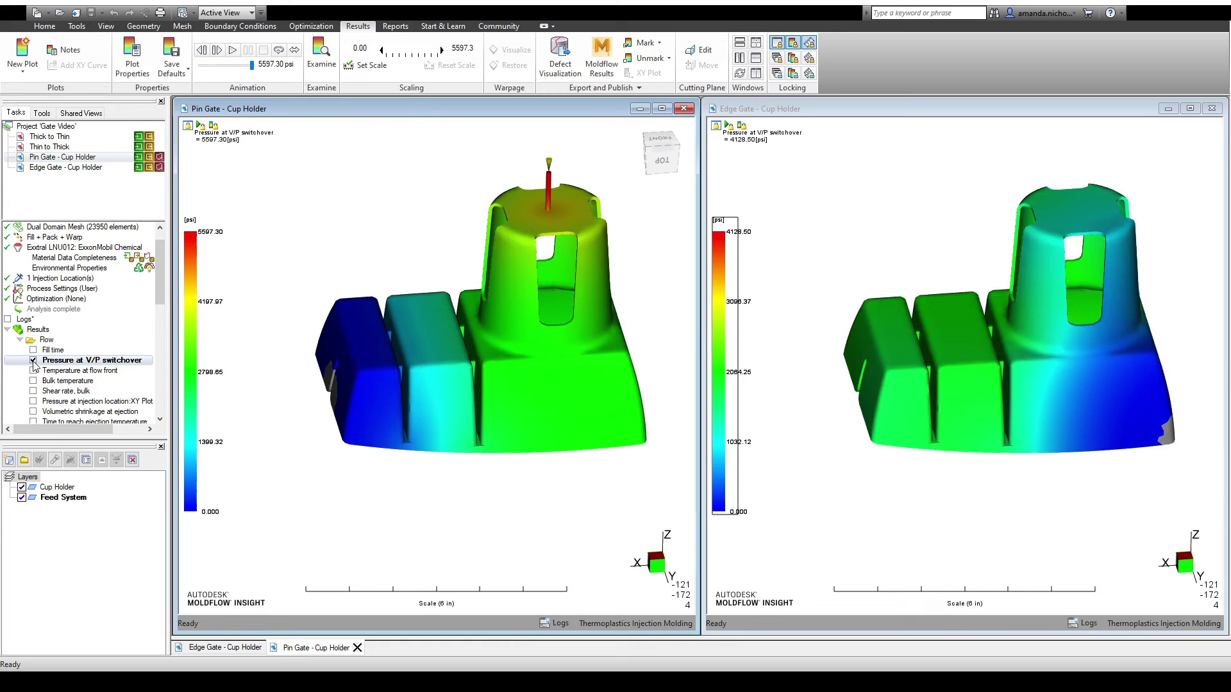
# Step: Tilt both parts to a top-down view and show Temperature at flow front on each
pyautogui.moveTo(410, 384)
pyautogui.mouseDown()
pyautogui.moveTo(305, 376)
pyautogui.moveTo(448, 404)
pyautogui.mouseUp()
pyautogui.click(33, 370)
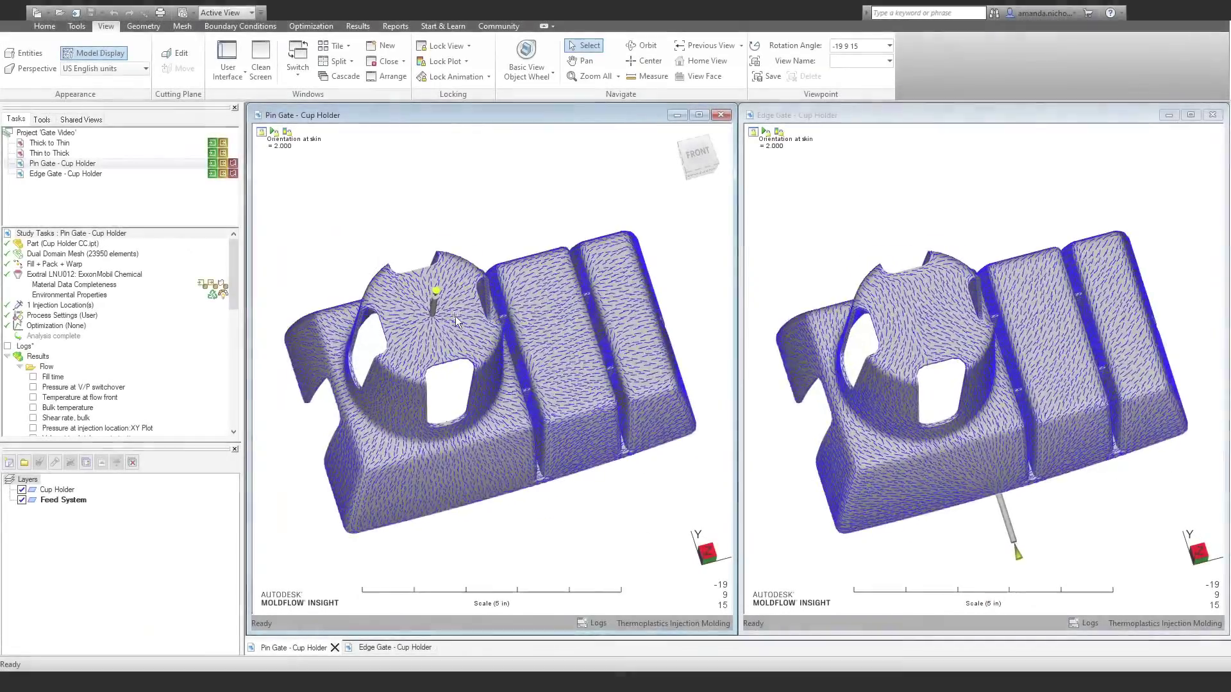
# Step: Activate the Edge Gate window and show Deflection, all effects on both cup holders, peaking near 0.0761 in
pyautogui.scroll(2, 455, 316)
pyautogui.moveTo(501, 411); pyautogui.dragTo(857, 433)
pyautogui.click(980, 458)
pyautogui.moveTo(788, 379); pyautogui.dragTo(1191, 260)
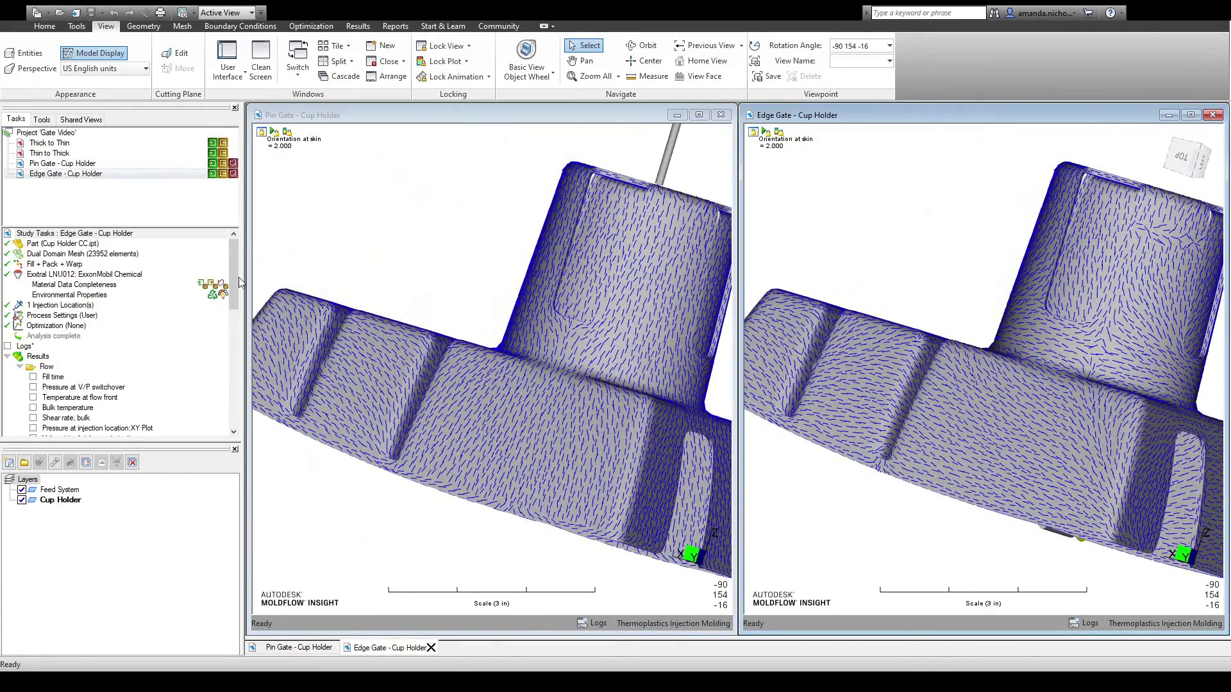
pyautogui.scroll(-10, 238, 277)
pyautogui.click(33, 397)
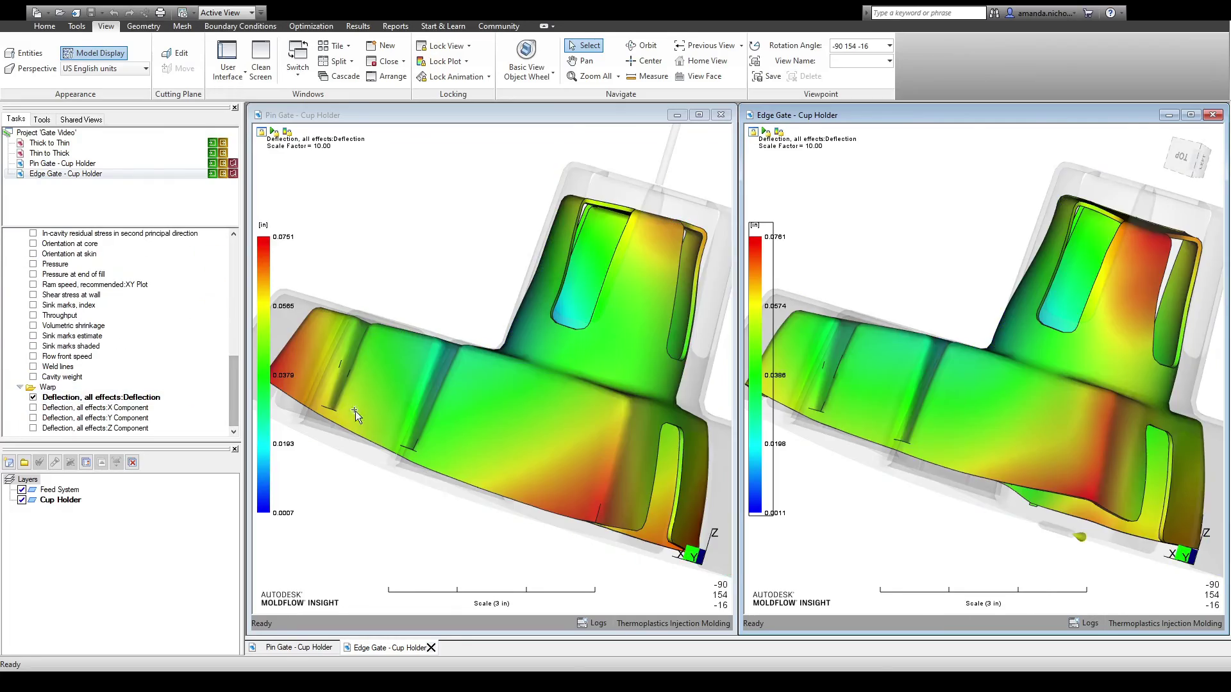
# Step: Activate the Pin Gate window to view both deflections from the back: 0.0751 in versus 0.0761 in
pyautogui.click(355, 410)
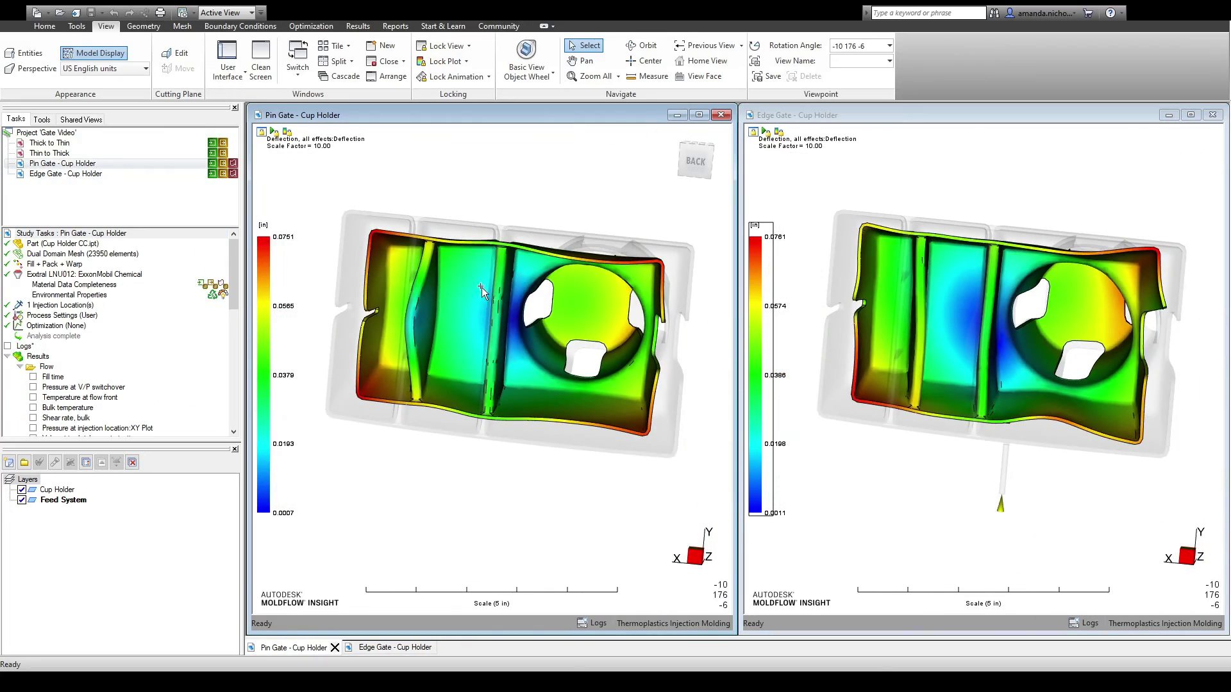